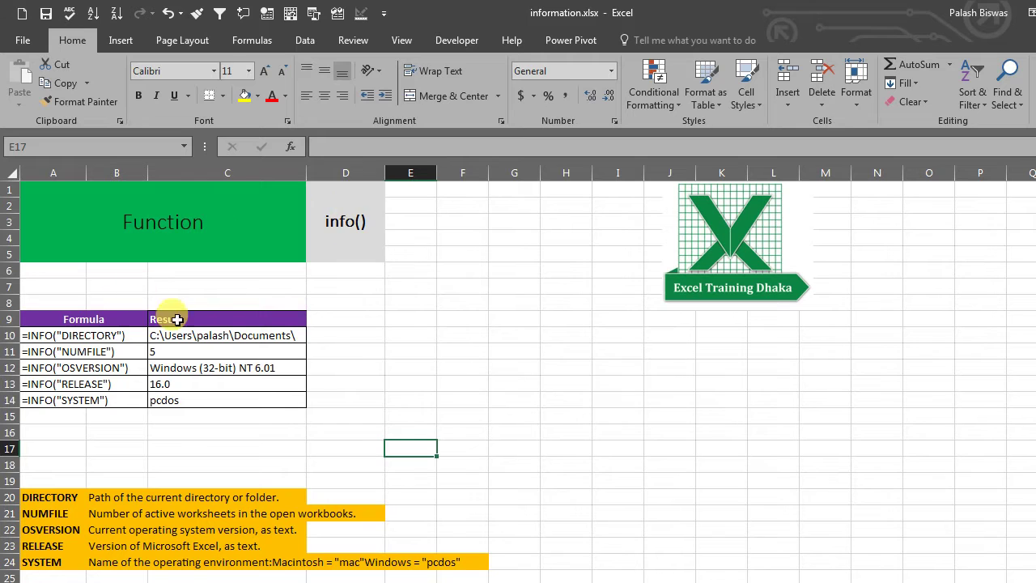
Inspect the DIRECTORY formula text in A10 and view C10's formula without changing it
left_click(37, 337)
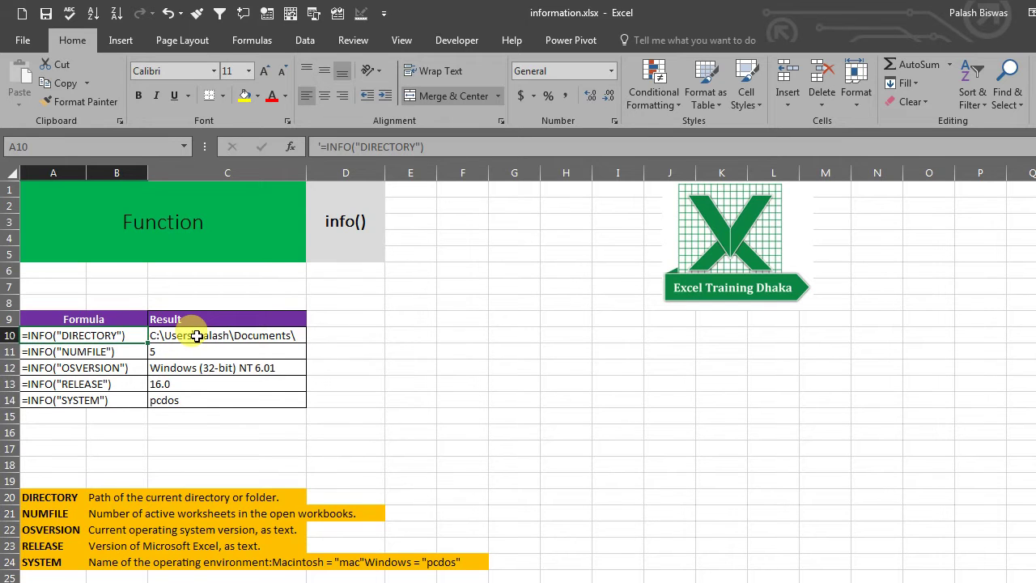
left_click(197, 336)
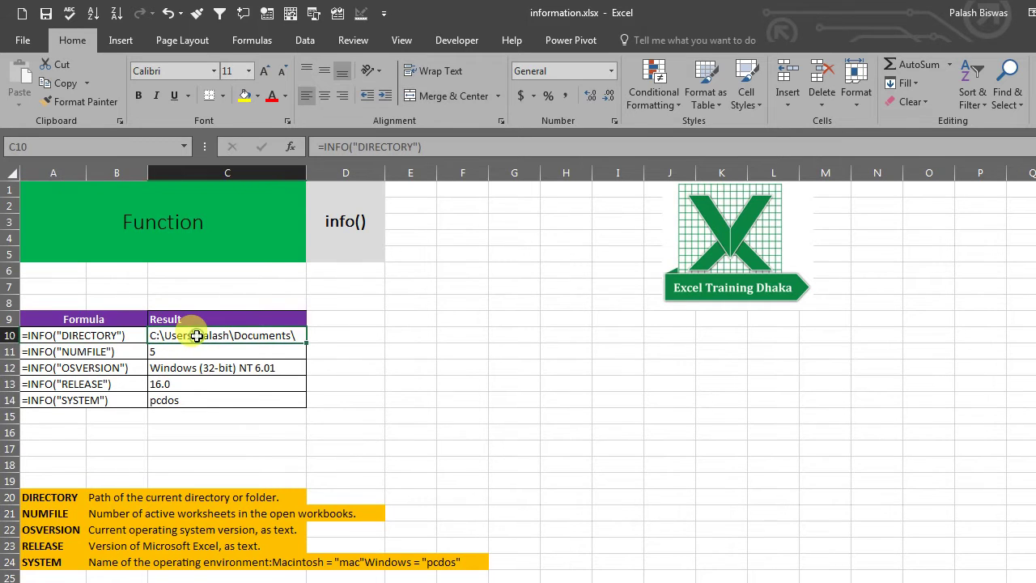
double_click(197, 336)
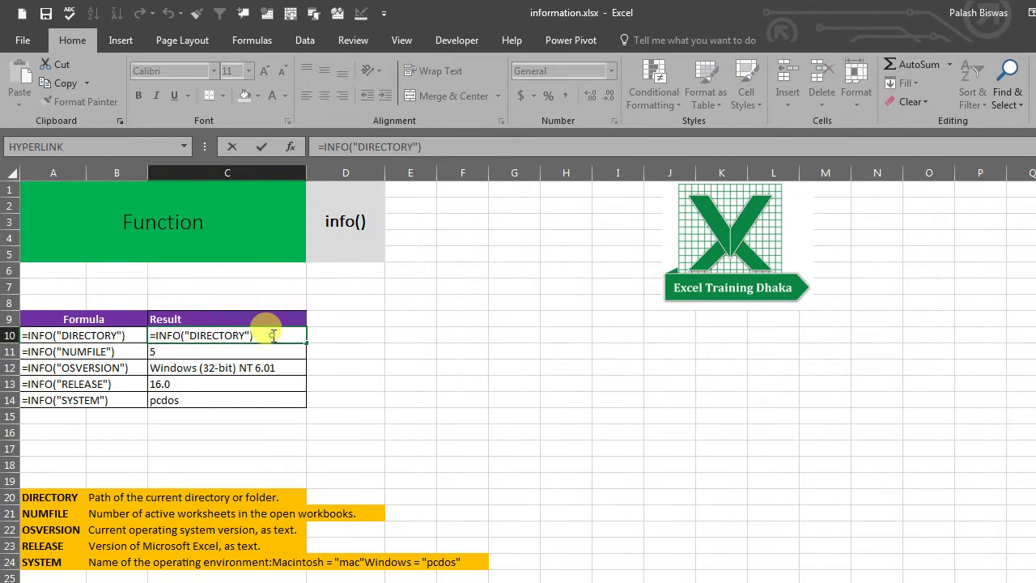
left_click(392, 416)
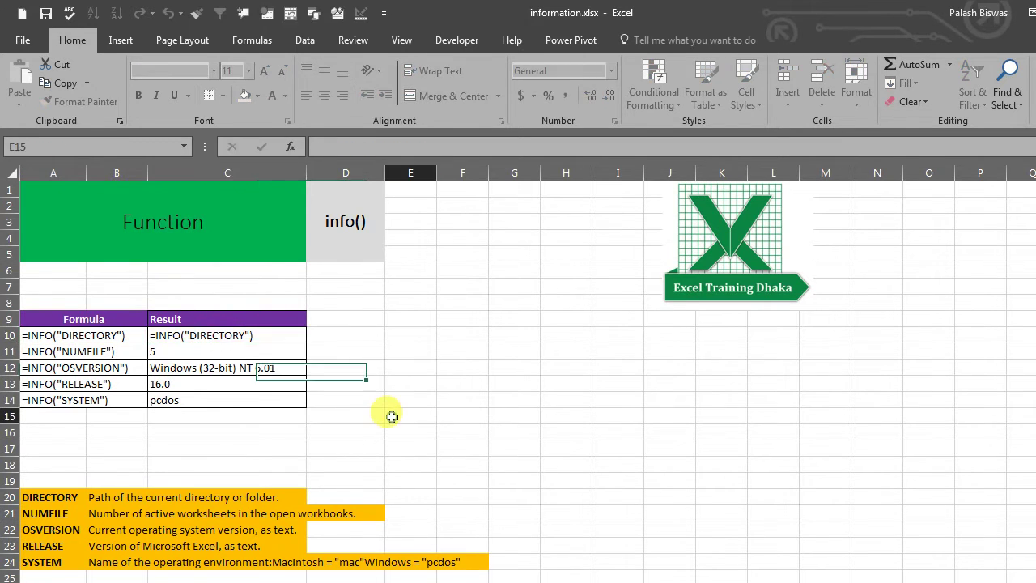
left_click(235, 334)
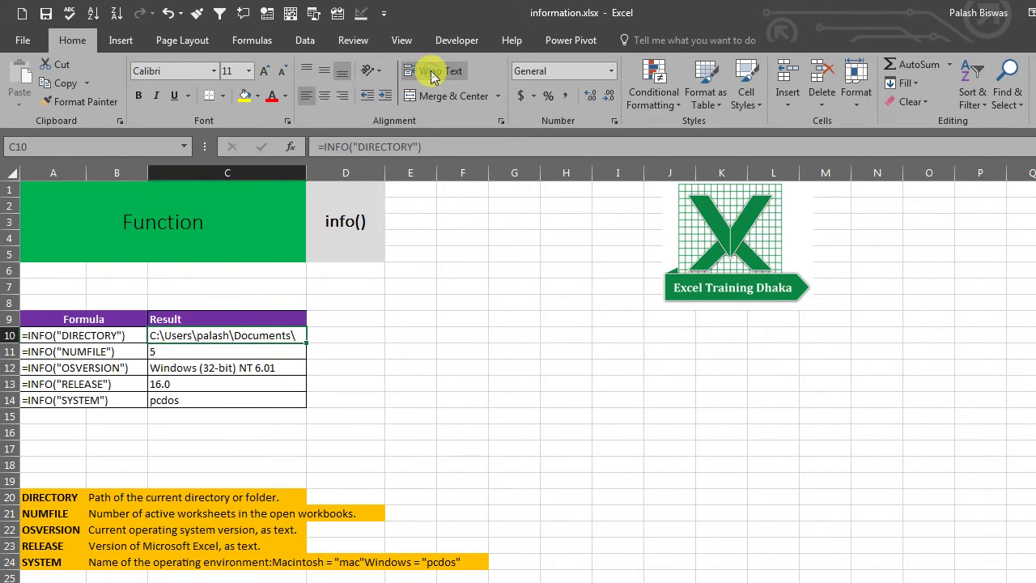
double_click(246, 335)
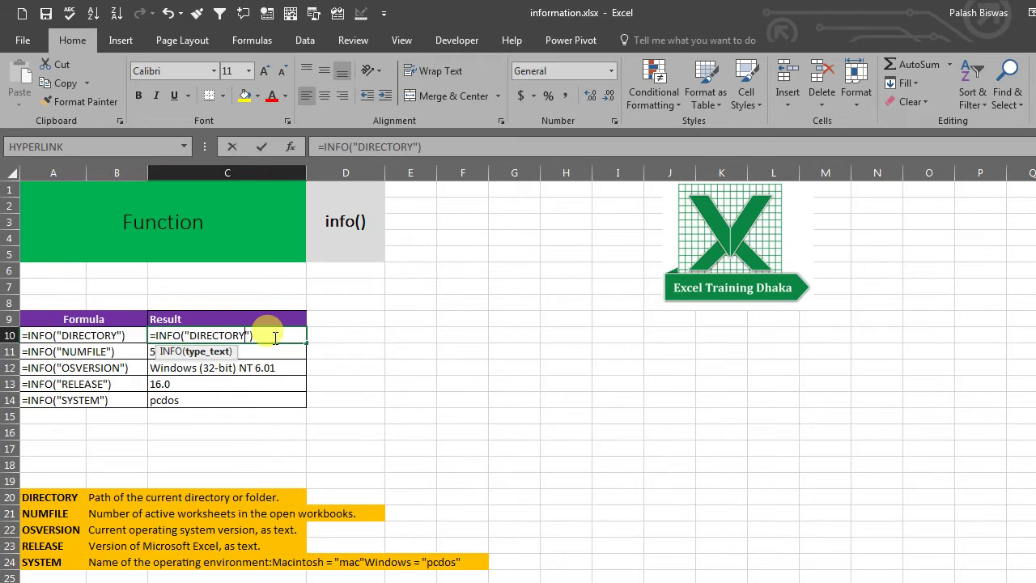
left_click(350, 382)
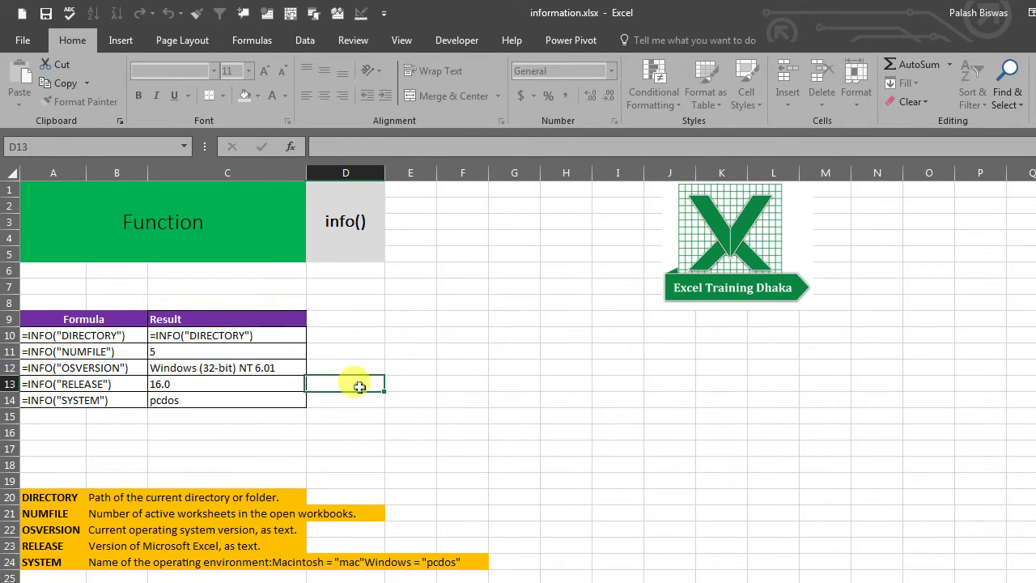
Re-commit C10's =INFO("DIRECTORY") formula so its folder path result shows
left_click(254, 334)
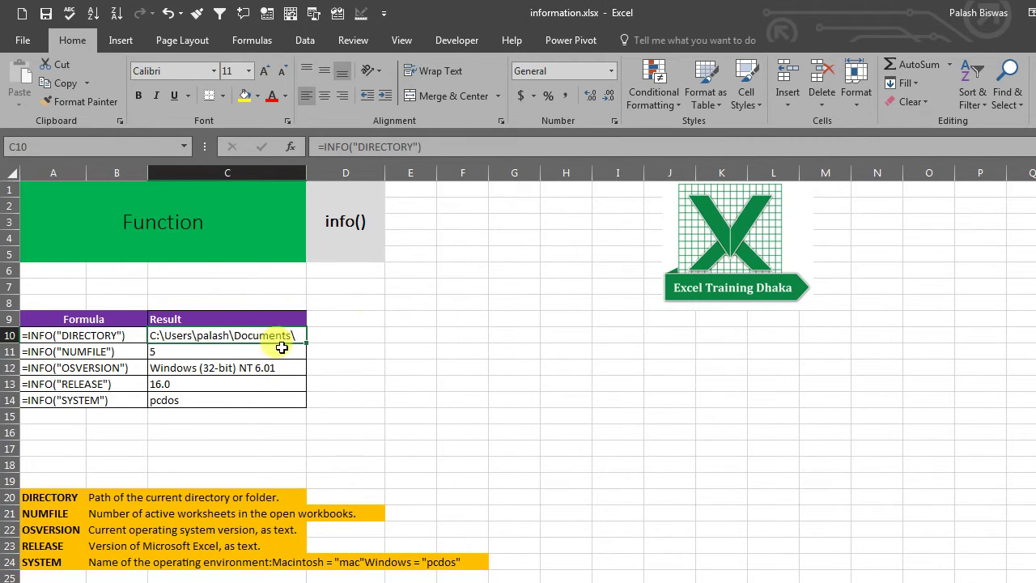
double_click(229, 337)
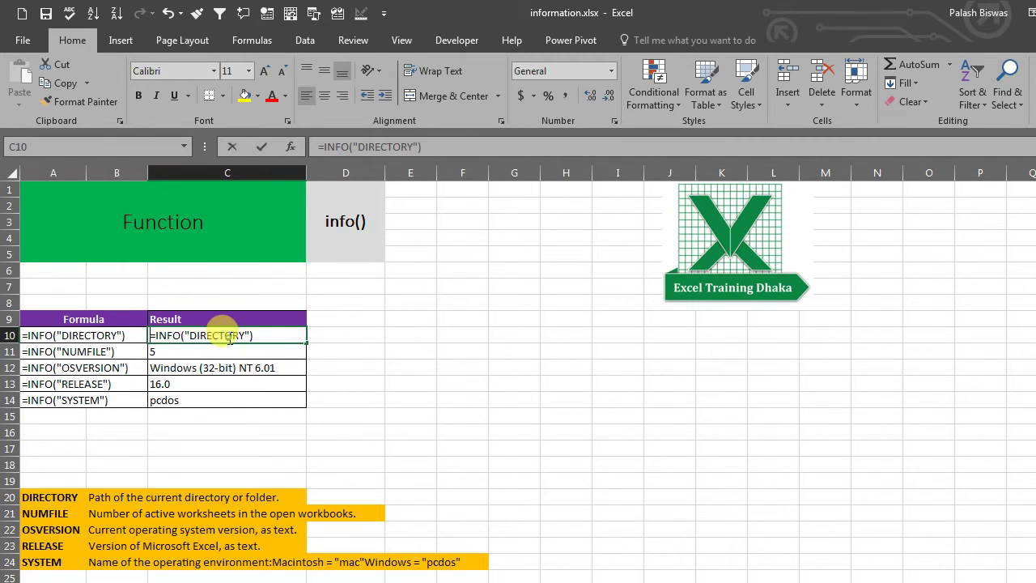
left_click(278, 335)
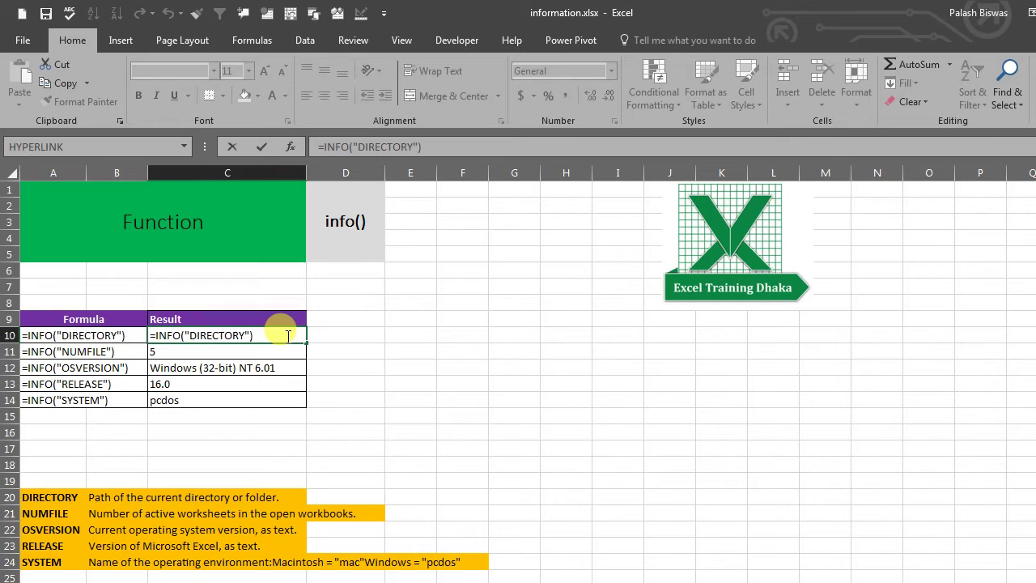
key("Return")
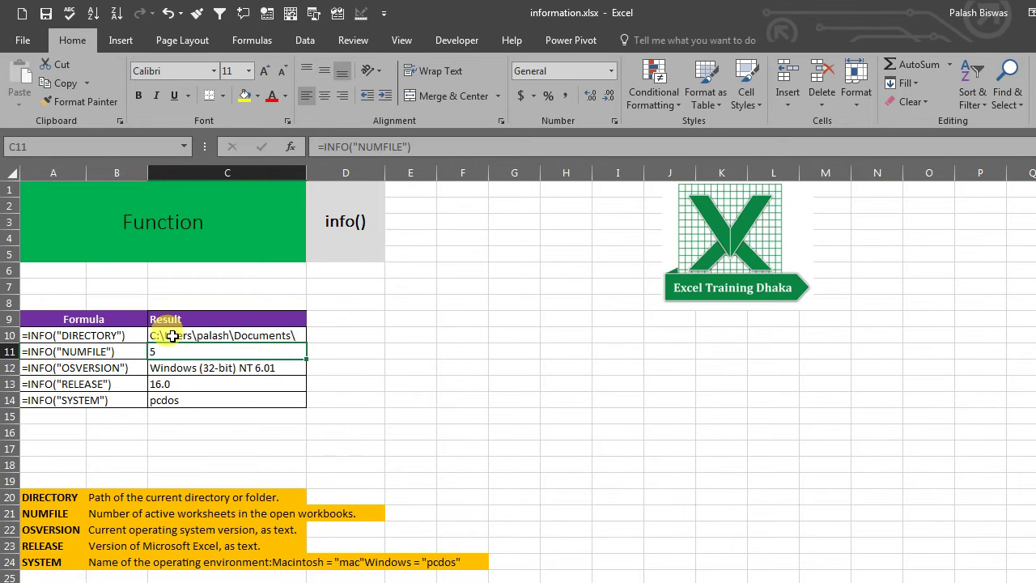
left_click(173, 336)
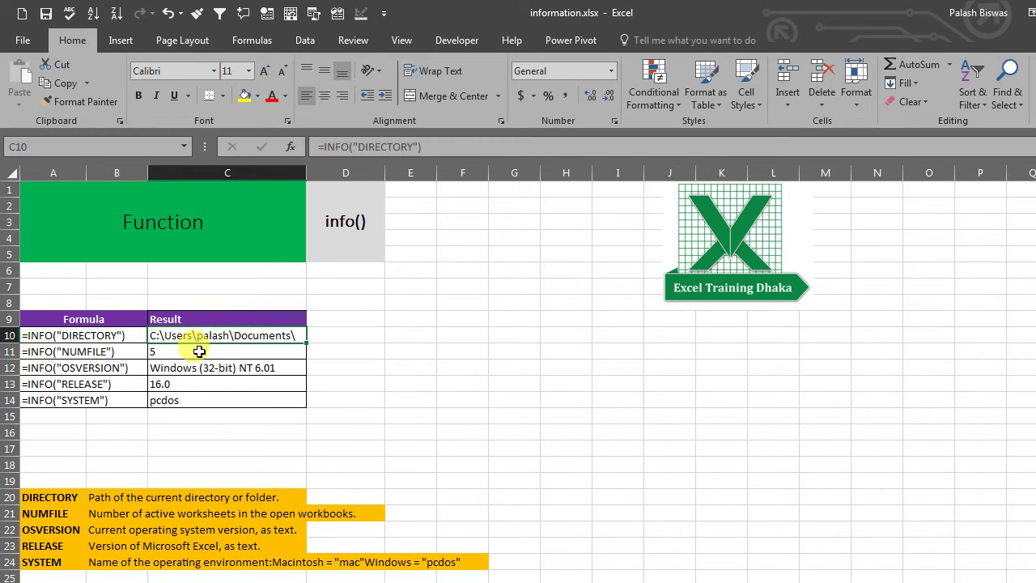
Review the NUMFILE description in B21 and re-commit C11's NUMFILE formula, showing 5
left_click(199, 351)
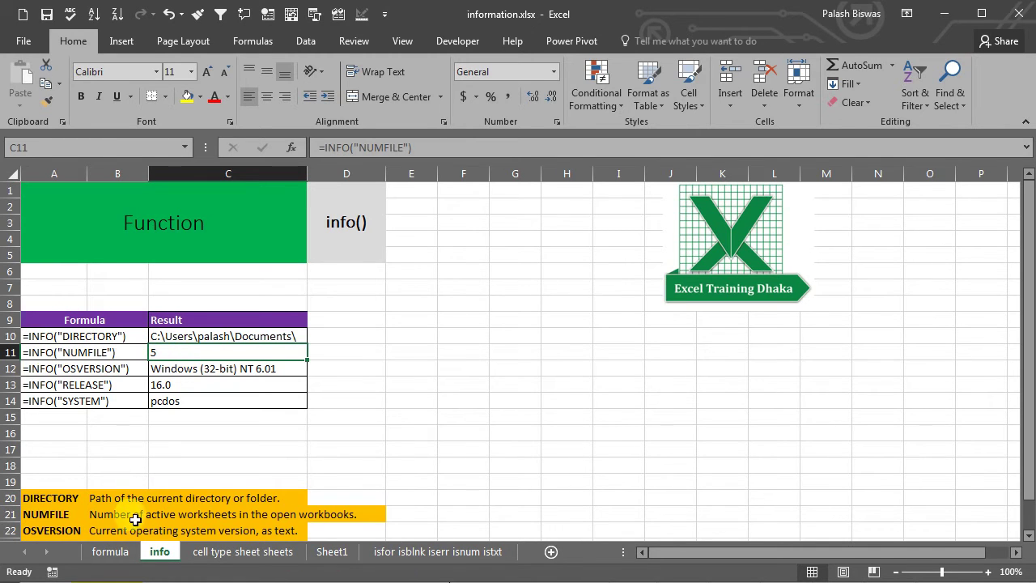
left_click(95, 515)
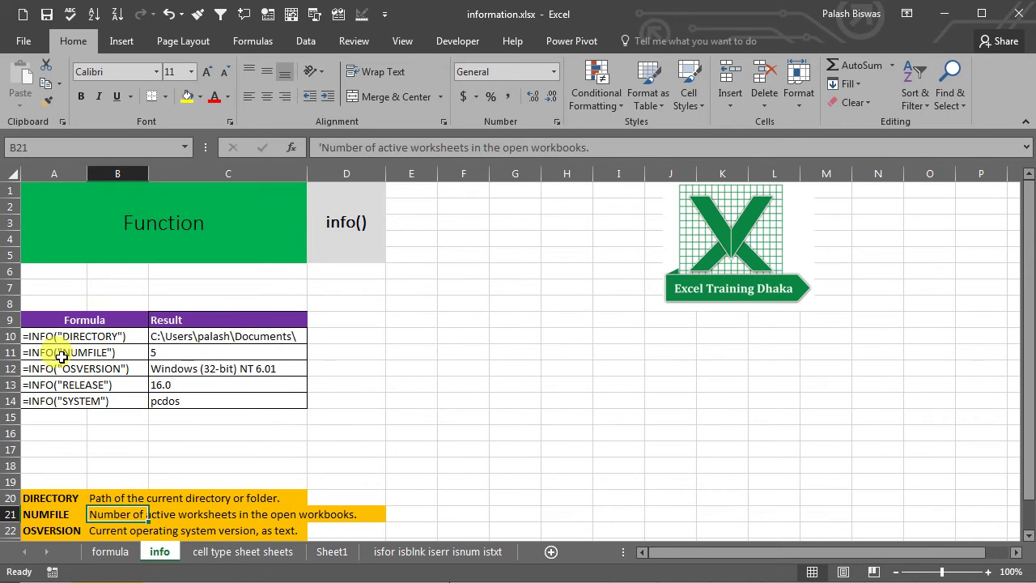
left_click(204, 352)
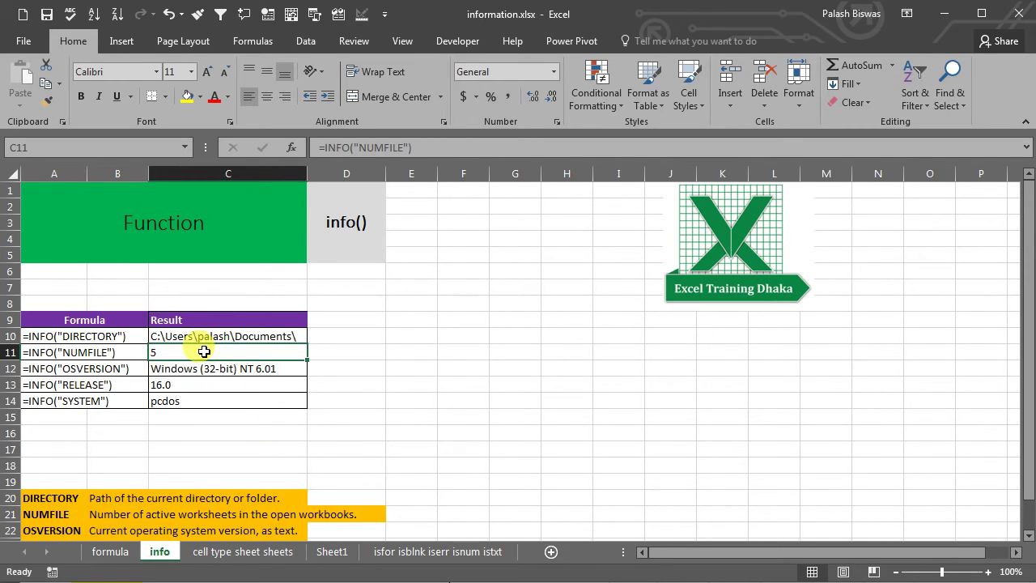
double_click(204, 351)
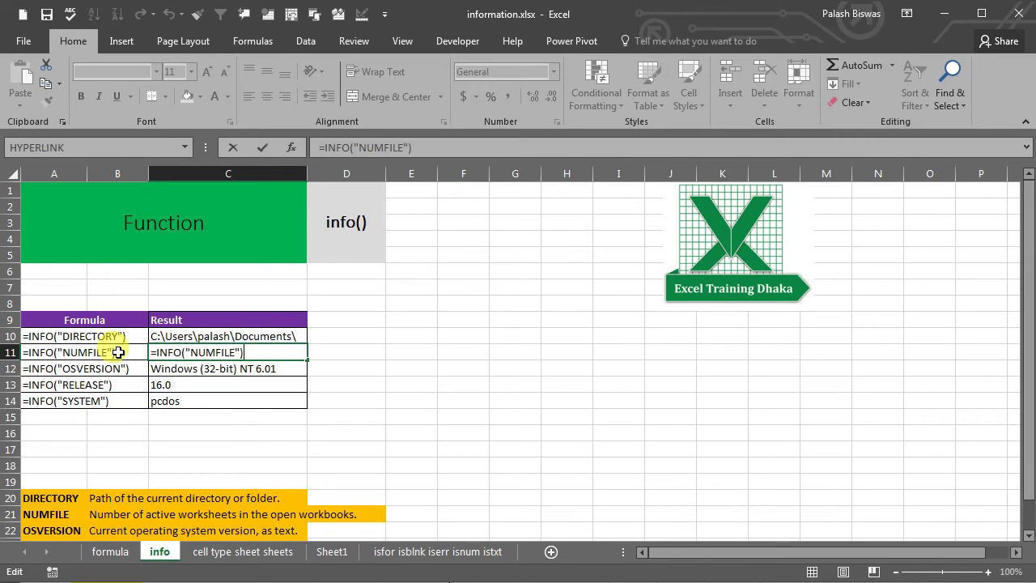
key("Return")
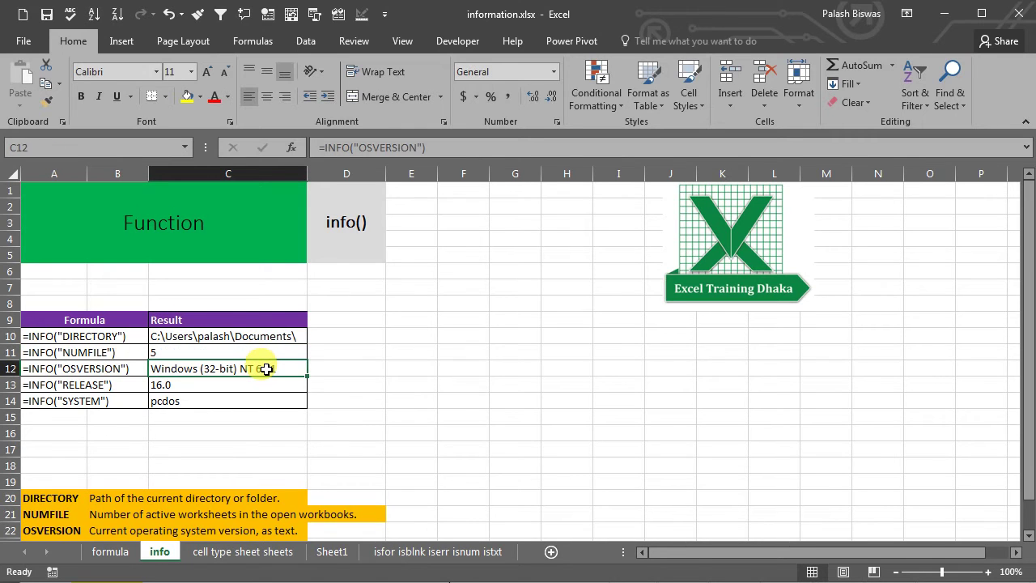
left_click(176, 353)
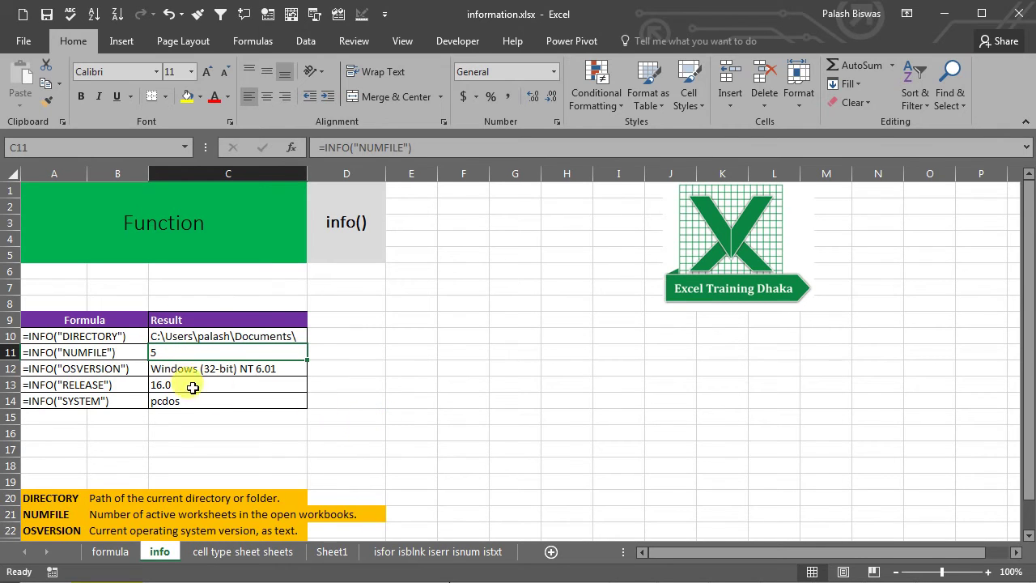
Check A12's OSVERSION text and re-commit C12's formula, showing Windows (32-bit) NT 6.01
left_click(64, 372)
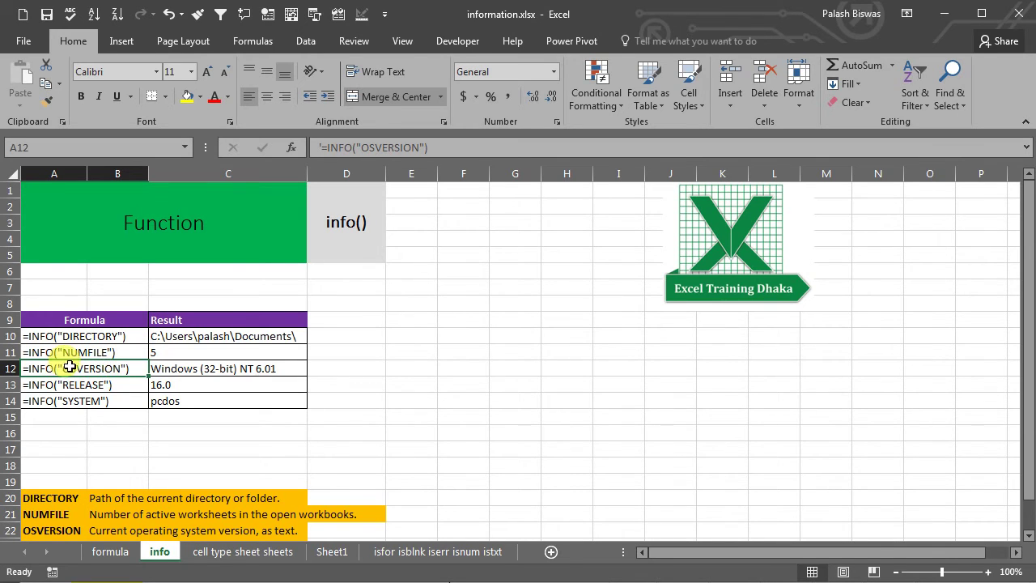
left_click(192, 369)
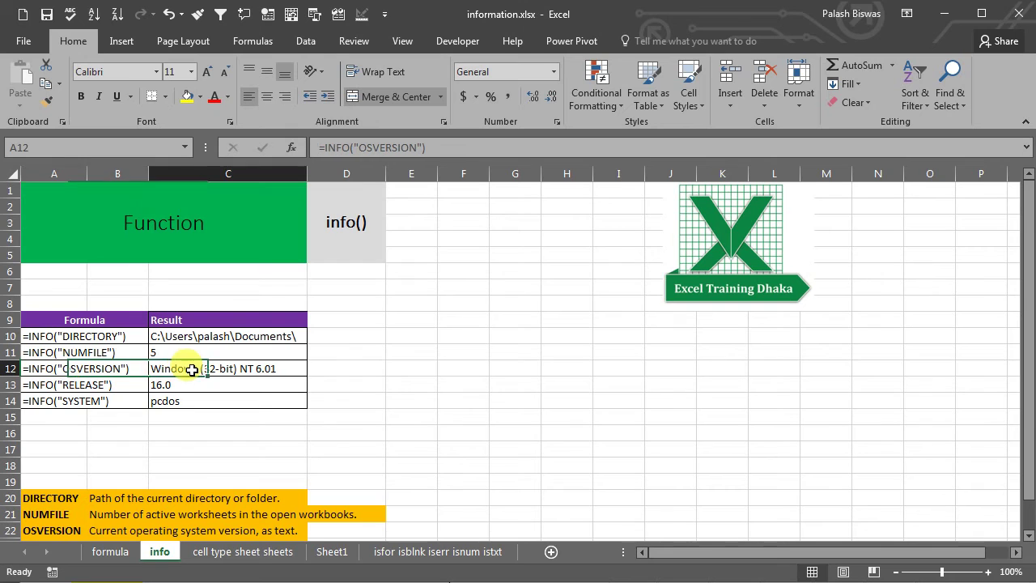
double_click(192, 369)
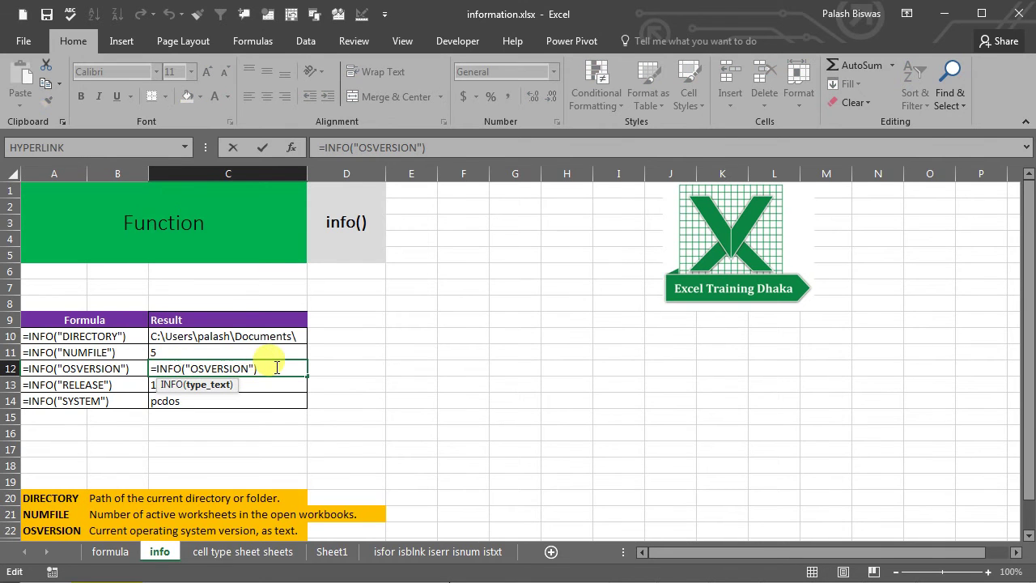
left_click(274, 364)
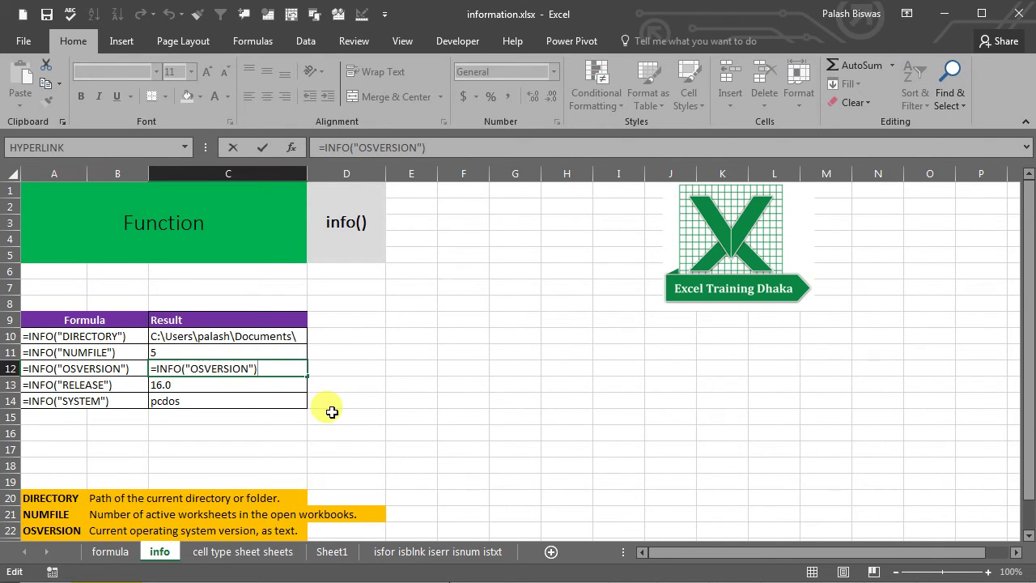
key("Return")
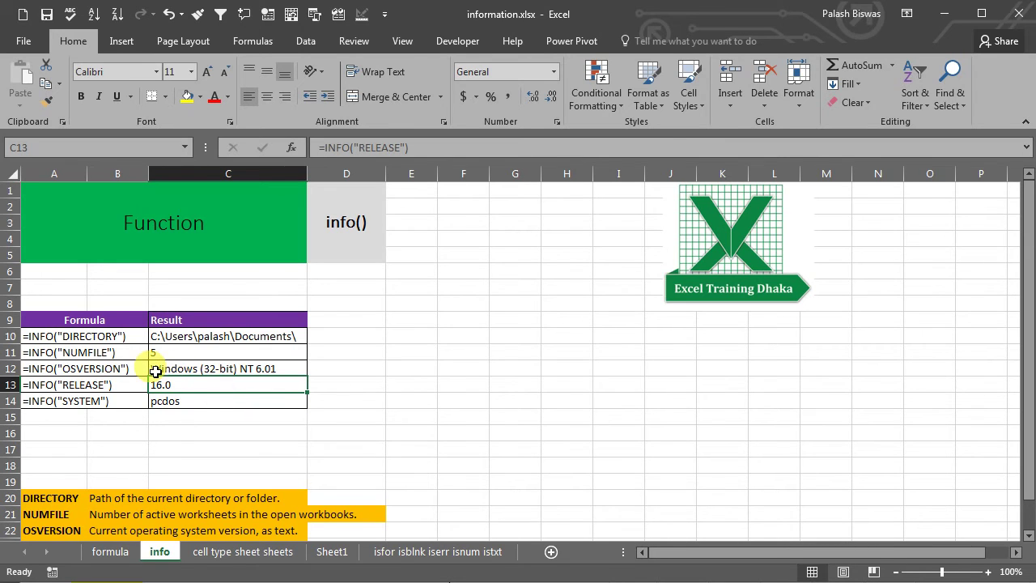
Check A13's RELEASE text and open C13's =INFO("RELEASE") formula for editing
left_click(282, 370)
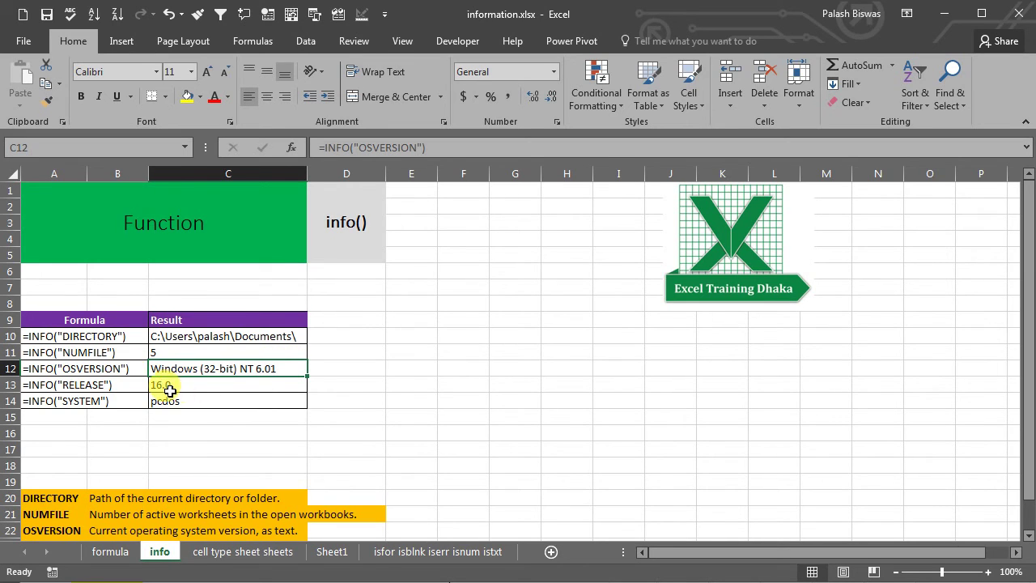
left_click(49, 383)
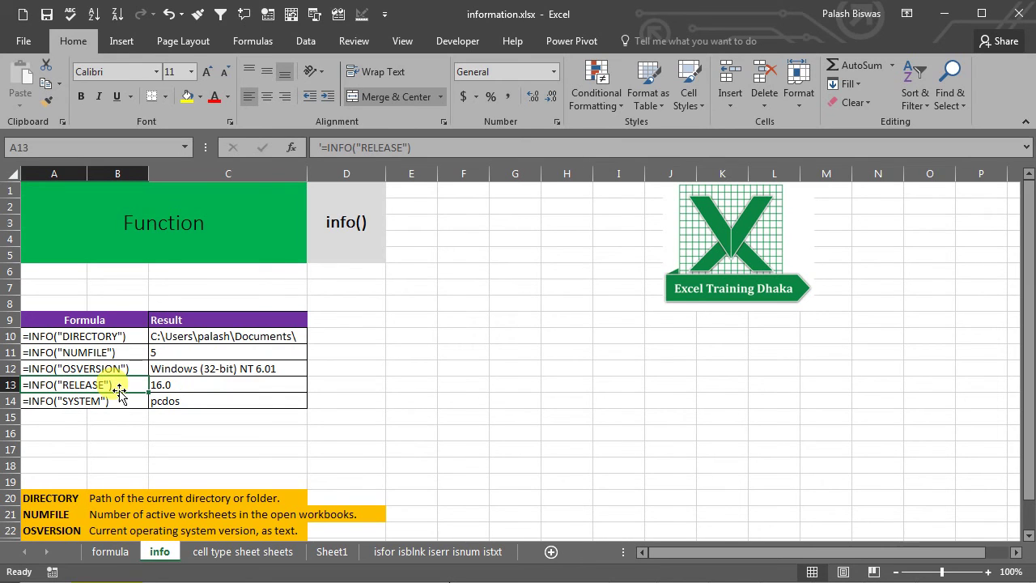
left_click(187, 386)
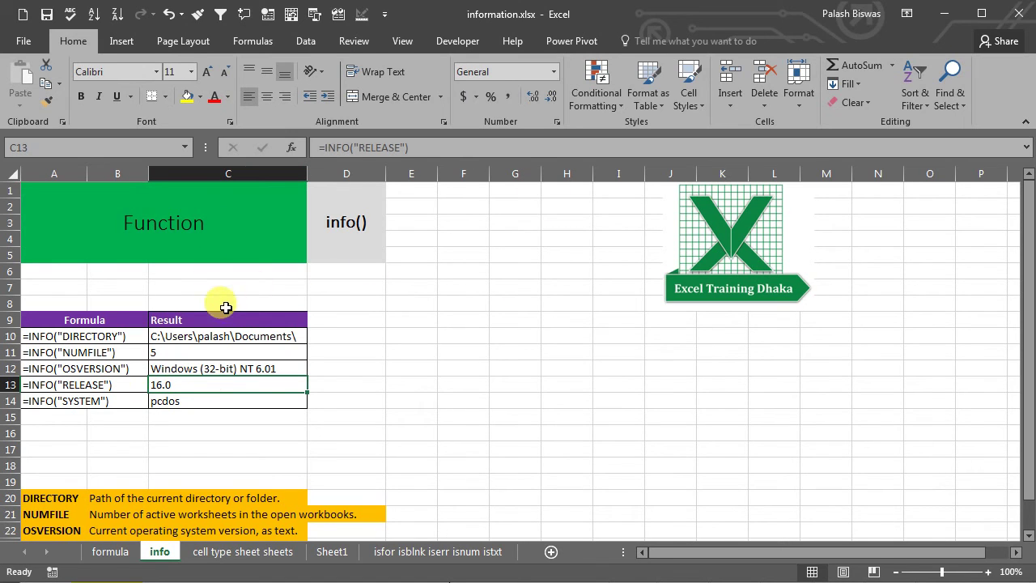
double_click(172, 385)
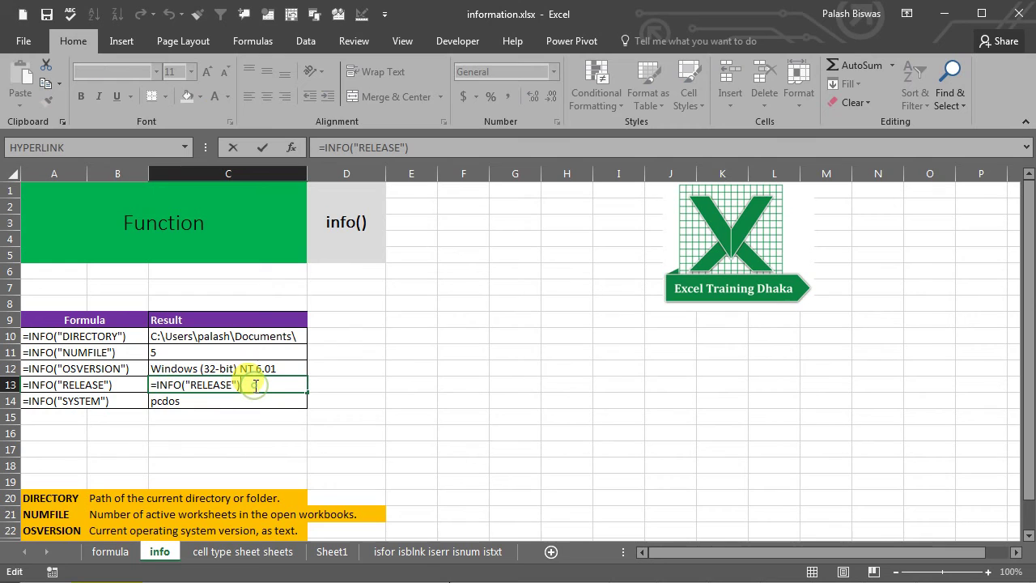
key("Return")
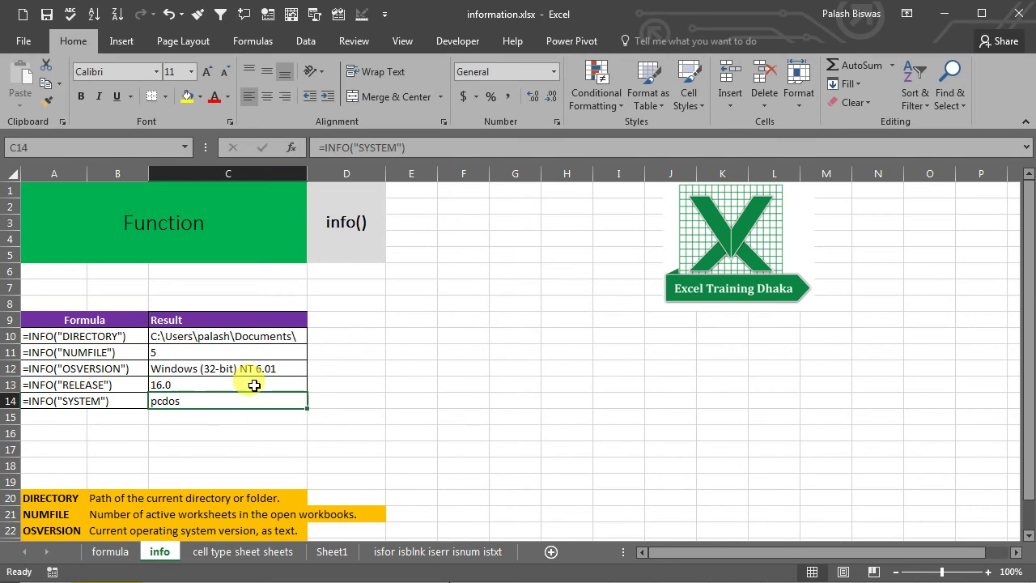
left_click(247, 386)
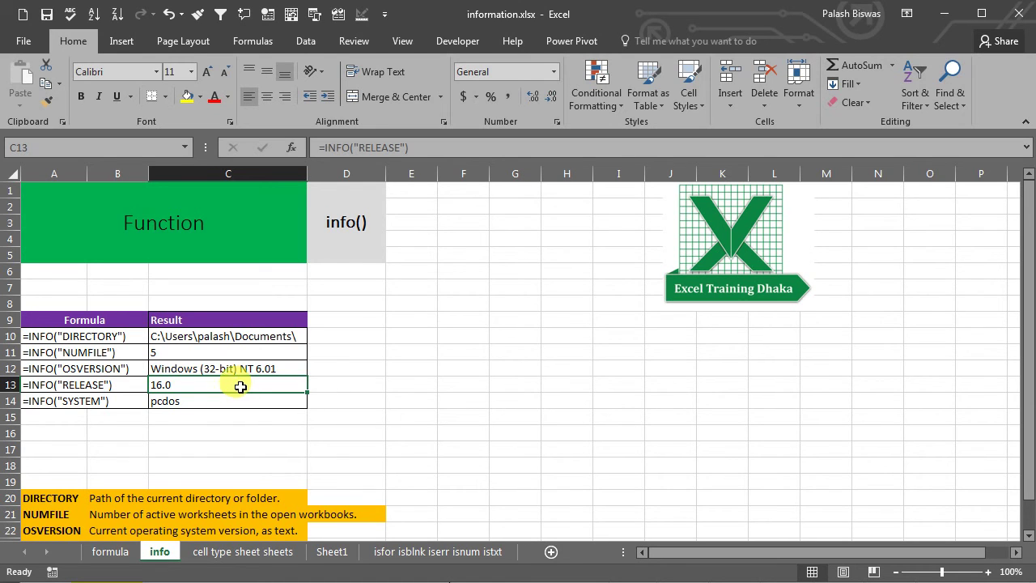
left_click(103, 399)
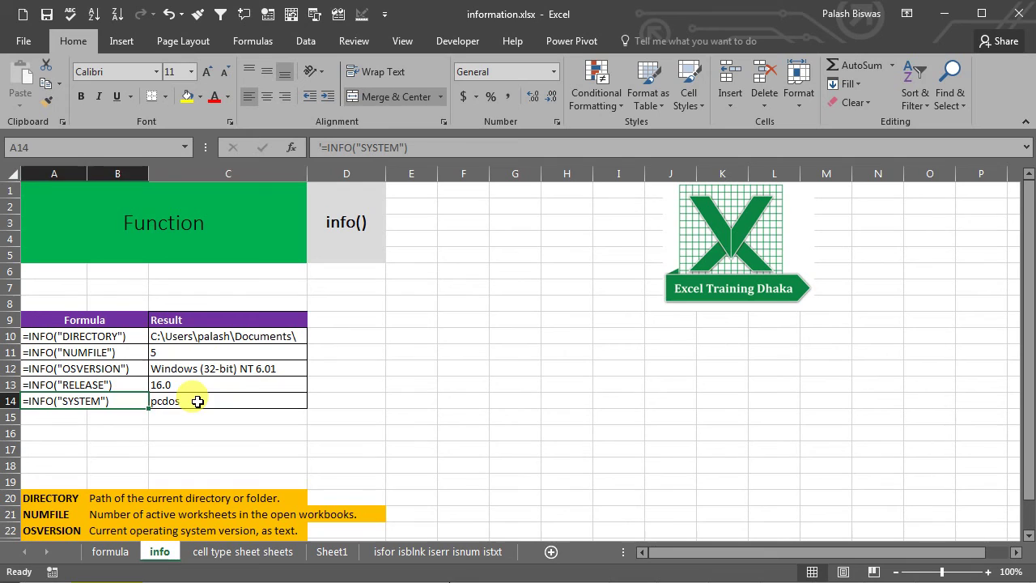
left_click(196, 400)
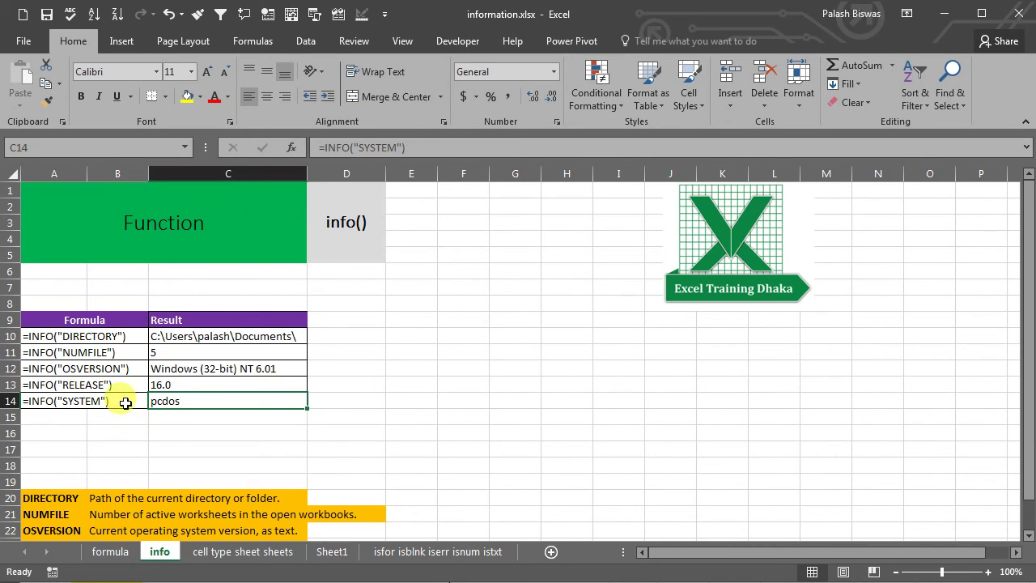
Maximize the Excel window and re-commit C14's =INFO("SYSTEM") formula, still returning pcdos
left_click(982, 14)
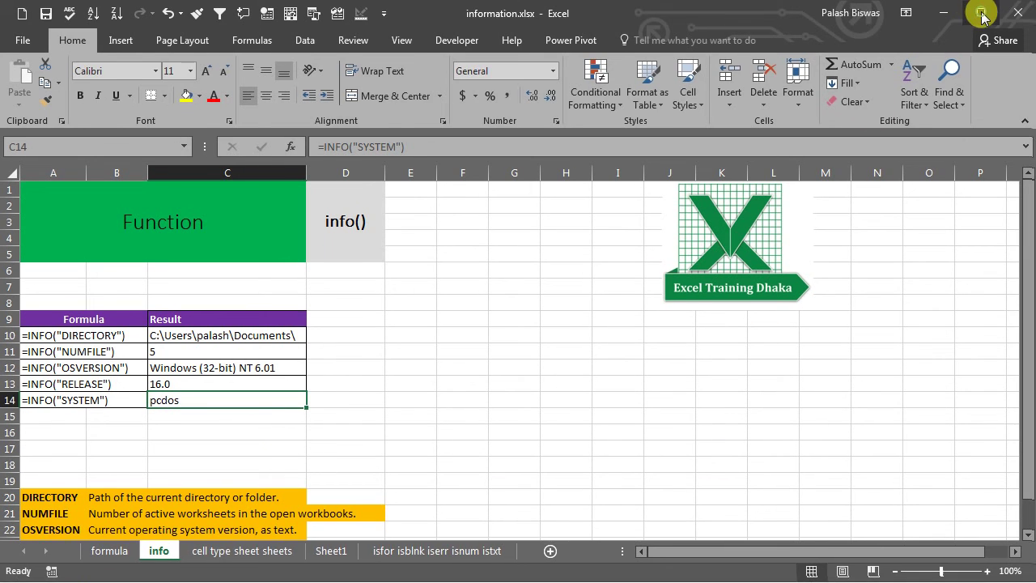
left_click(981, 14)
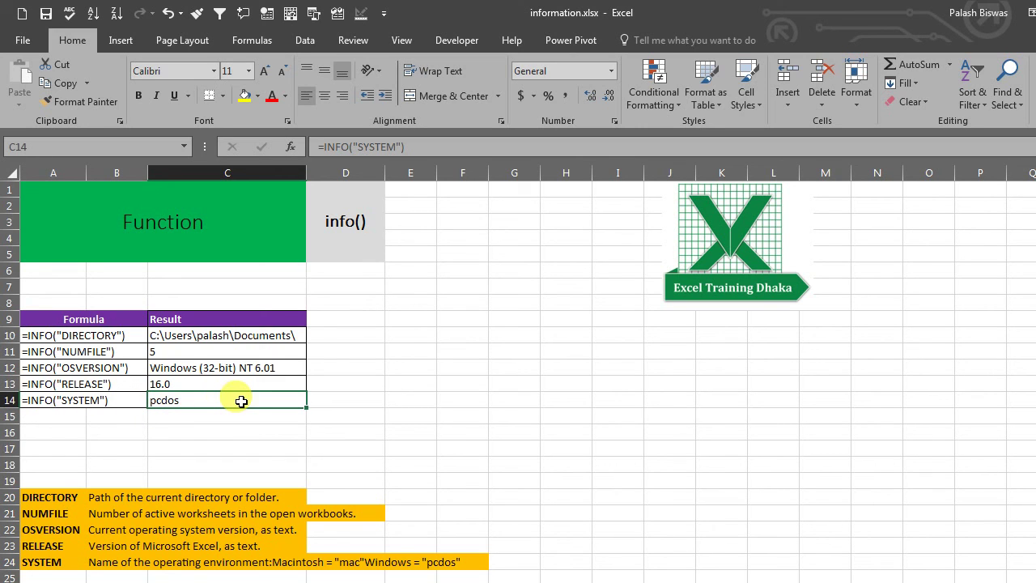
double_click(202, 397)
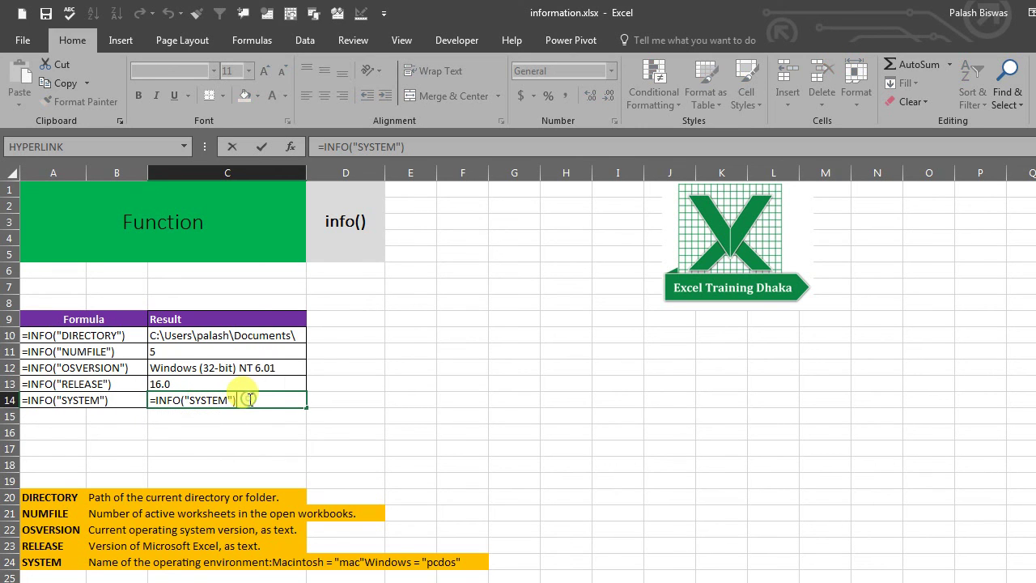
key("Return")
left_click(249, 400)
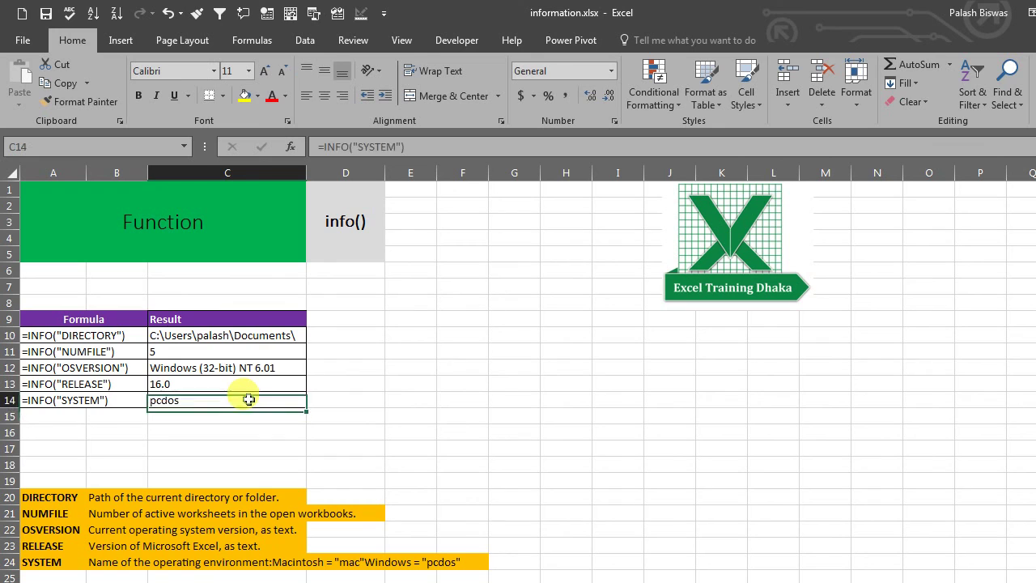